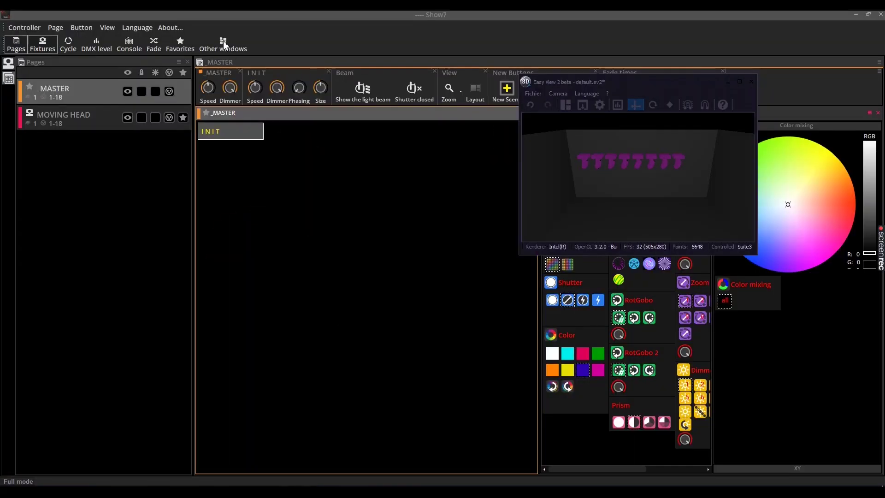
Open the Palette editor and maximize its window
left_click(224, 42)
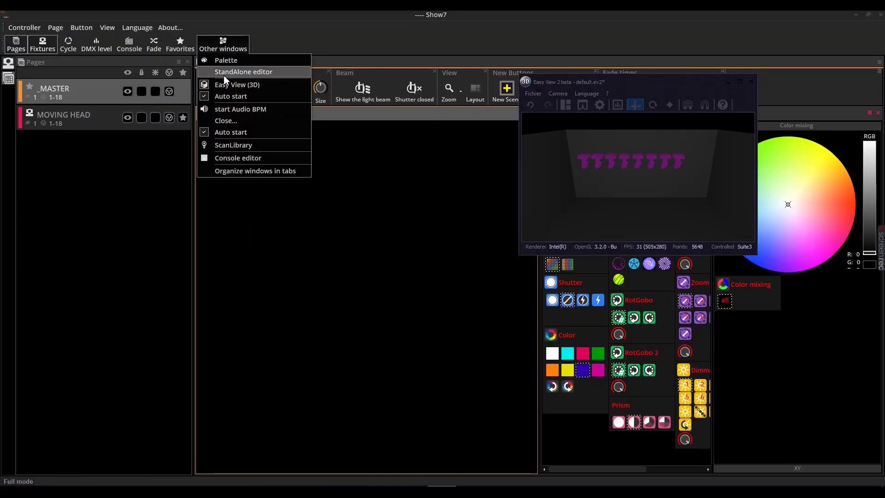
left_click(228, 62)
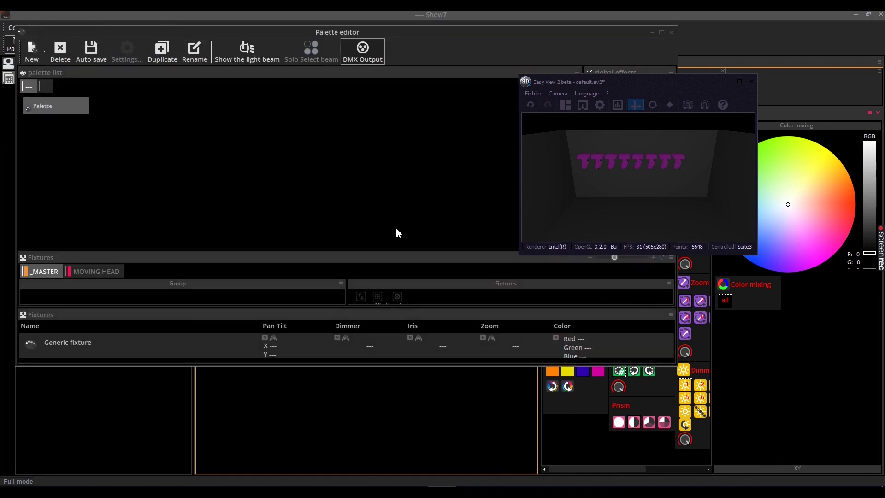
left_click(662, 32)
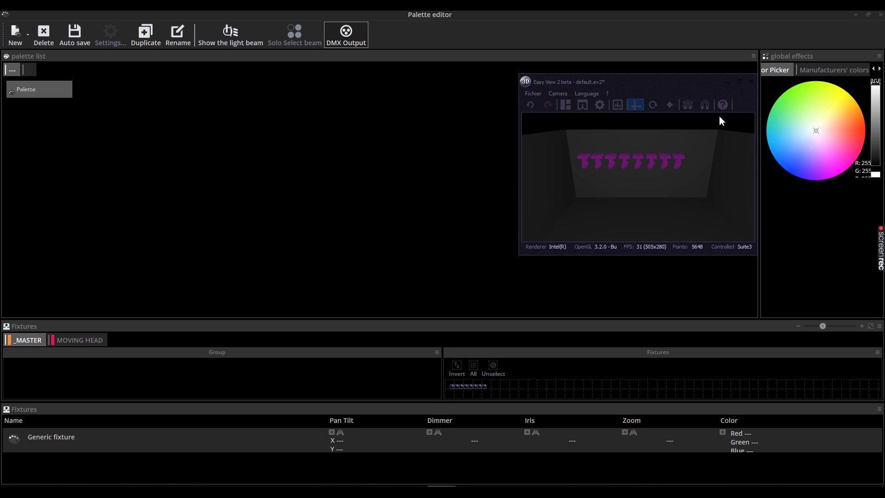
Arrange the workspace: shift the 3D view aside, widen the global effects panel, enlarge the Fixtures panel and magnify its fixture grid
left_click_drag(630, 88, 502, 88)
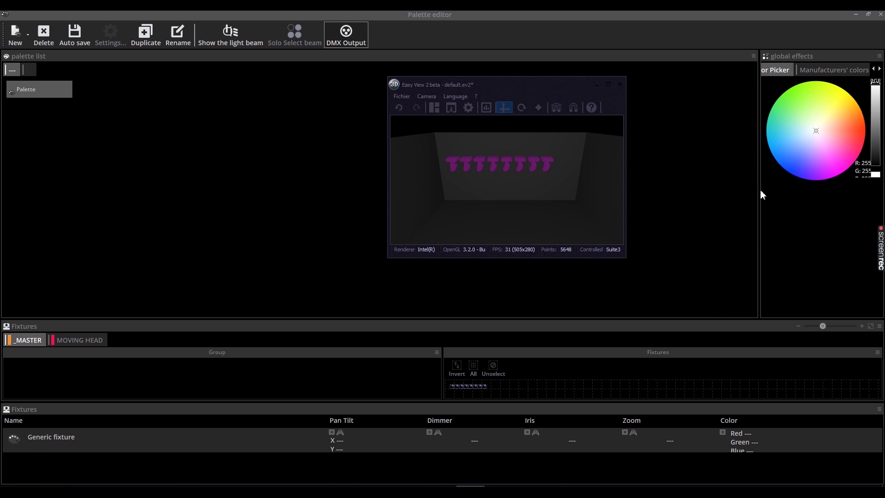
left_click_drag(761, 191, 652, 192)
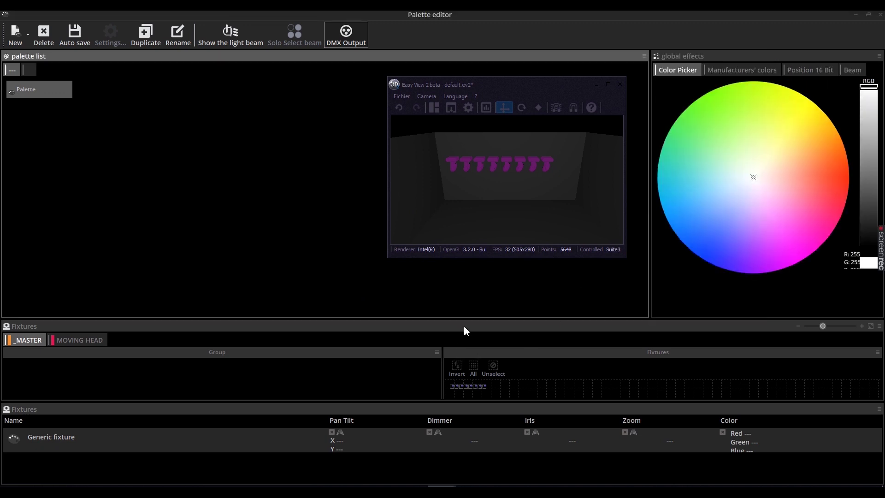
left_click_drag(472, 319, 474, 272)
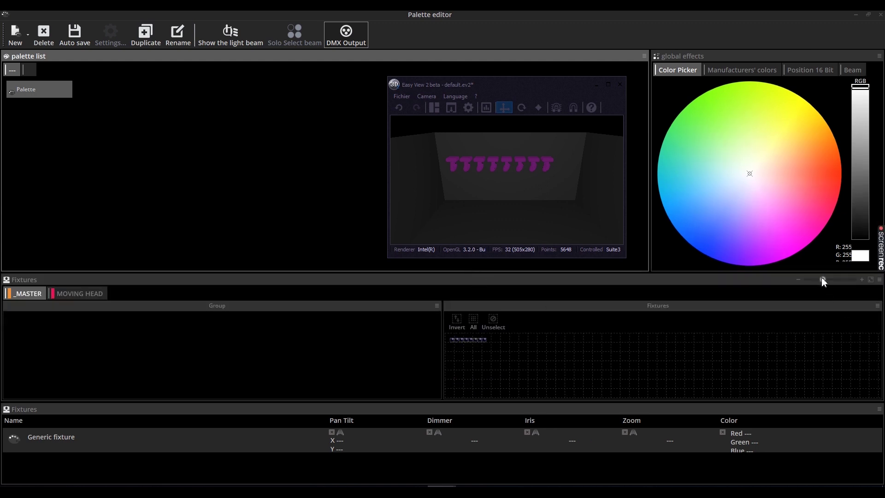
left_click_drag(823, 279, 853, 279)
Delete the existing palette and create a new palette per fixture with the name Palette
left_click(43, 33)
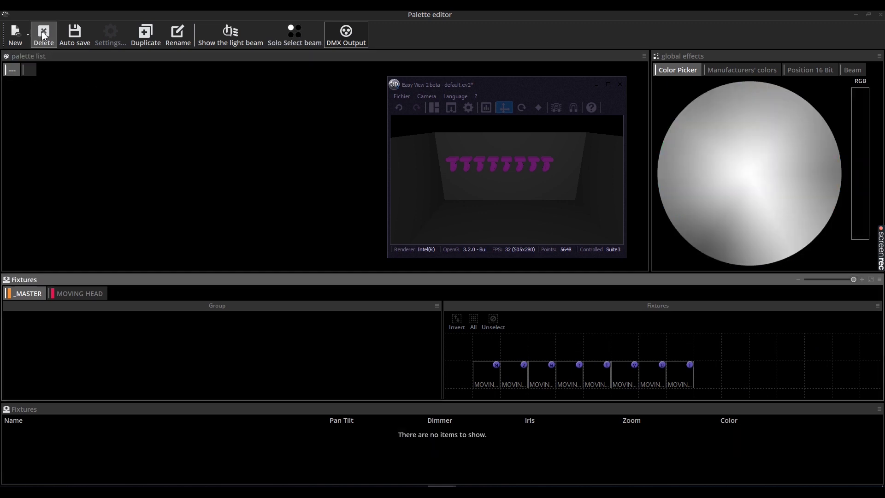
left_click(27, 40)
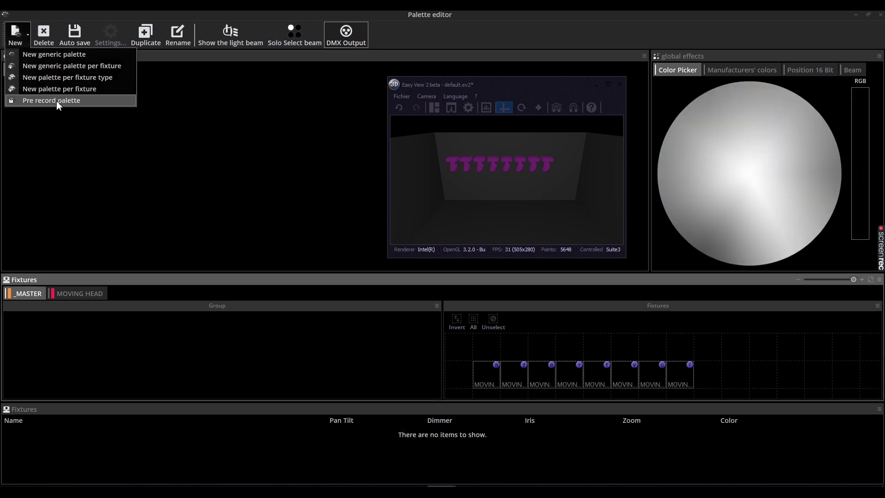
left_click(63, 89)
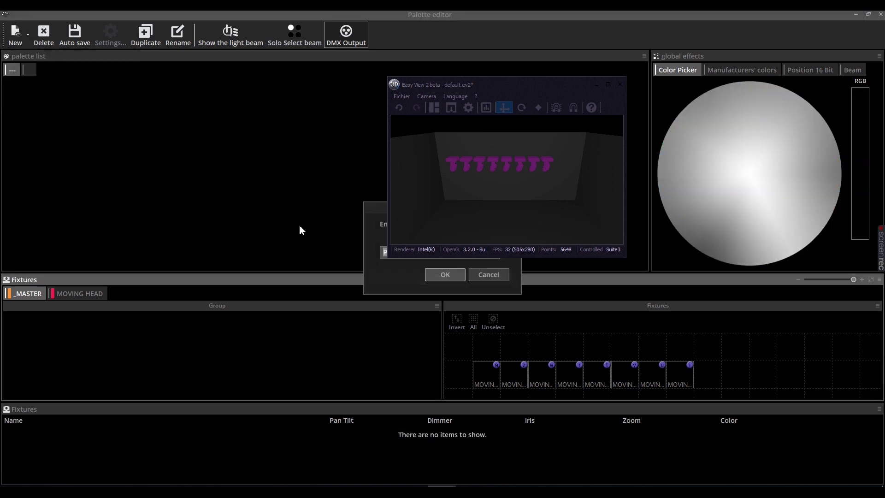
left_click(458, 278)
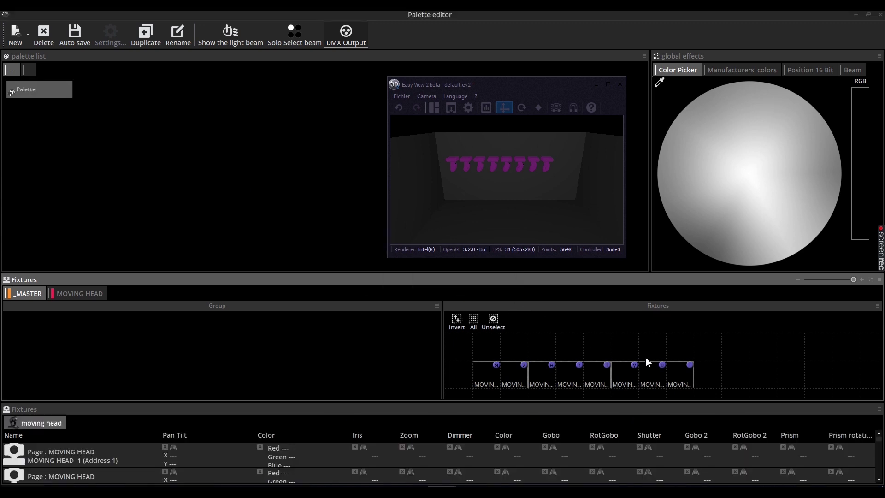
Select the moving heads in the fixture grid and set the Gobo 2 of moving head 8 to PsychoCircles - 108
left_click_drag(704, 366, 447, 395)
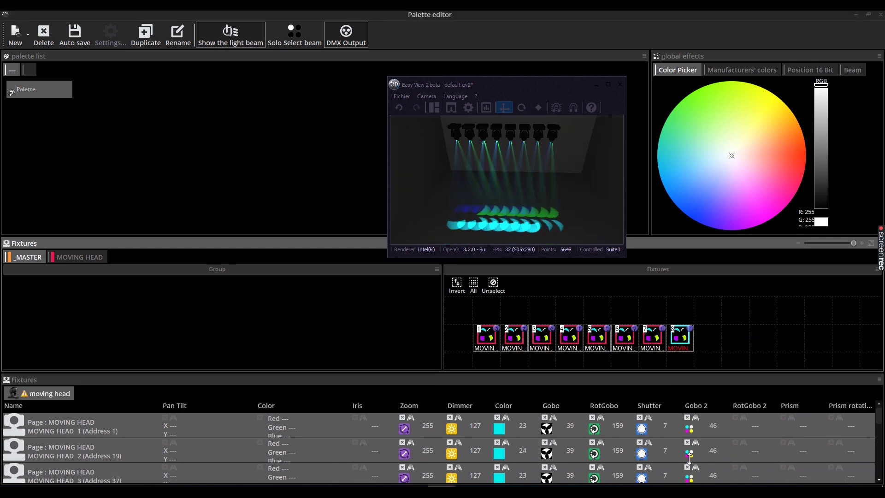
left_click(652, 338)
left_click(711, 464)
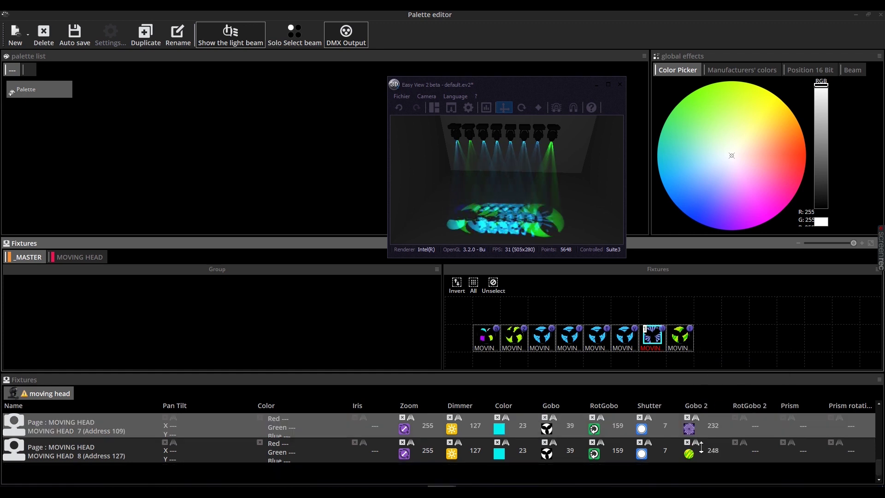
left_click(730, 380)
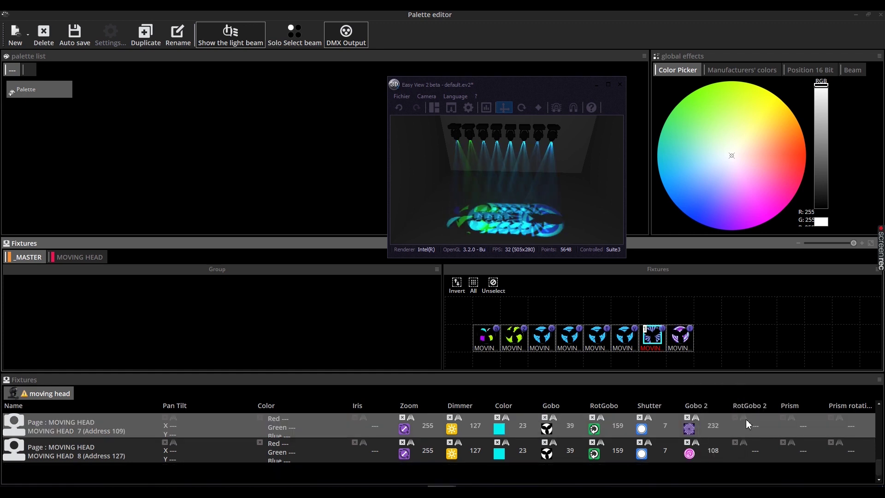
Set the Gobo 2 of moving head 5 to Sunburst_507 - 139
scroll(709, 461, "up", 3)
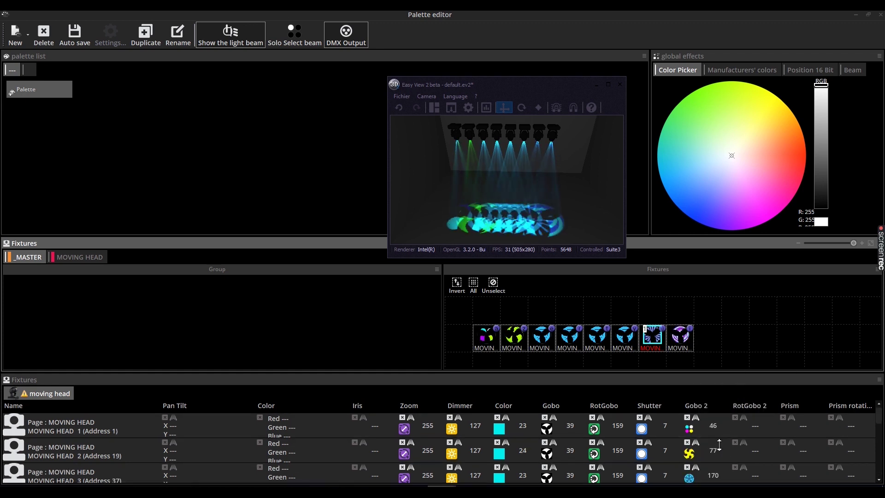
scroll(712, 477, "down", 3)
scroll(712, 477, "up", 3)
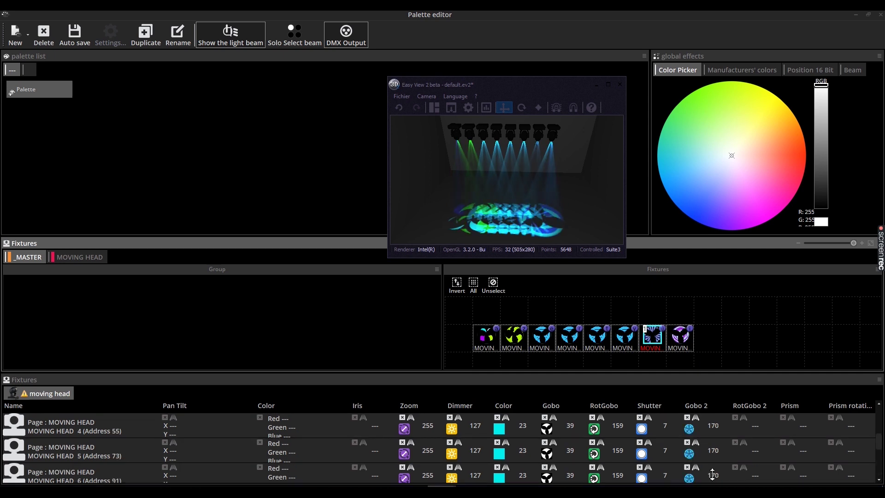
left_click(693, 455)
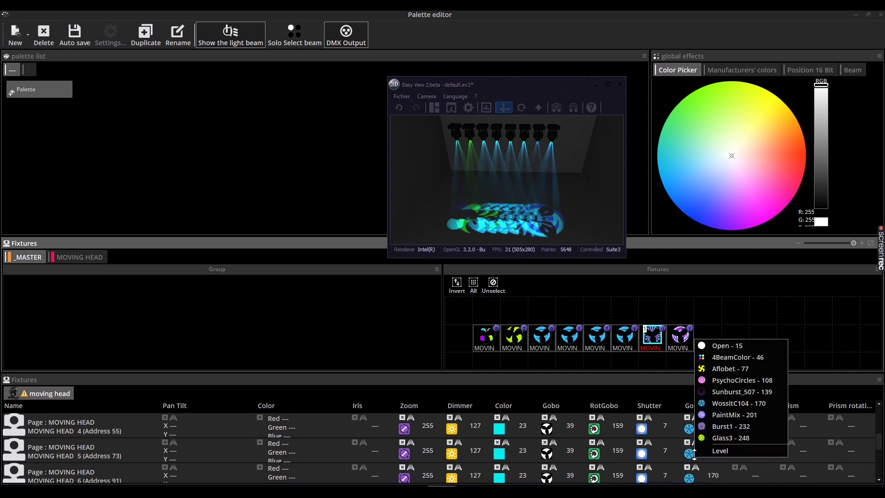
left_click(737, 391)
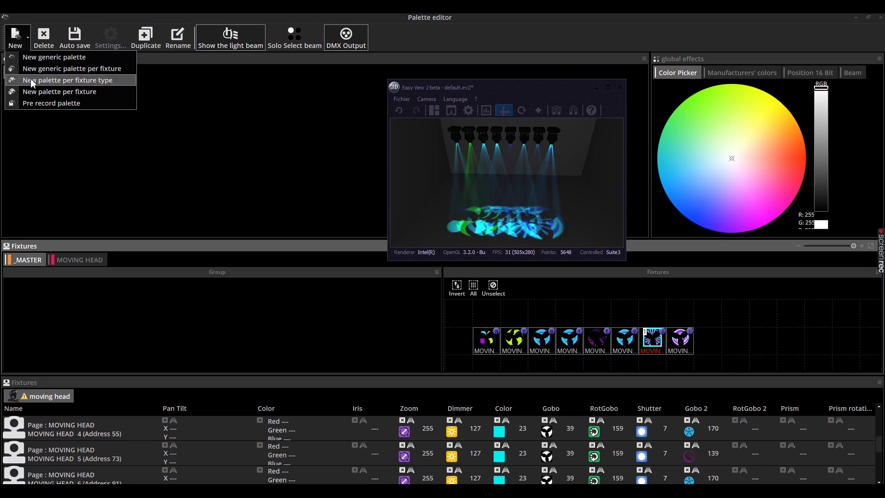
Create a new palette per fixture type named Palette1 and select its moving head entry
left_click(33, 84)
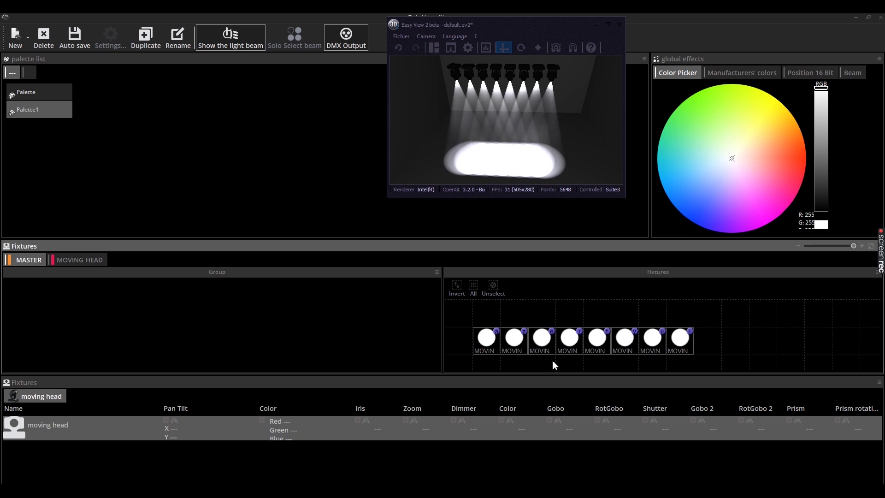
left_click(102, 430)
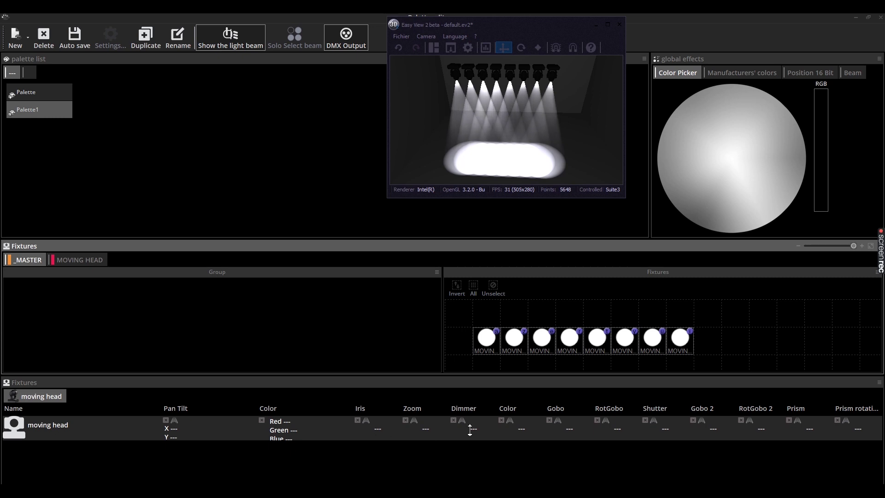
Set the moving head type's iris to 127, zoom to 255 and dimmer to Intensity - 127, and choose a preset for its Color channel
left_click(376, 430)
left_click(396, 438)
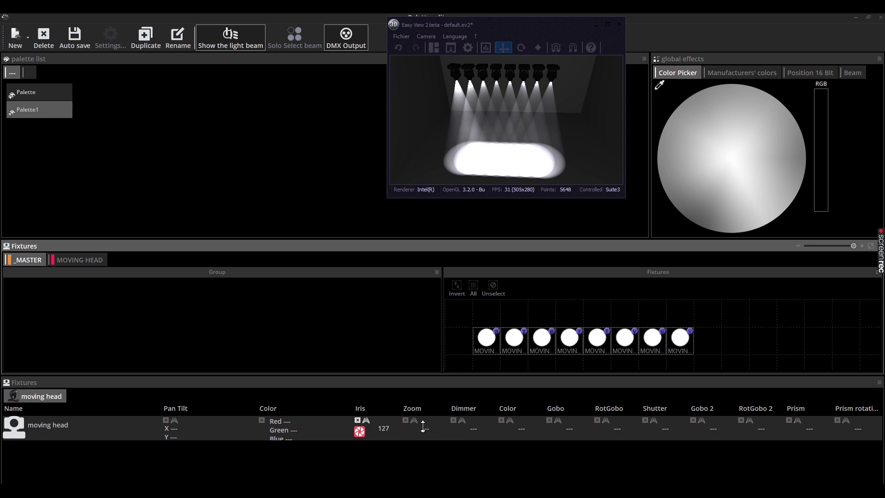
left_click(423, 427)
left_click(440, 435)
left_click(471, 430)
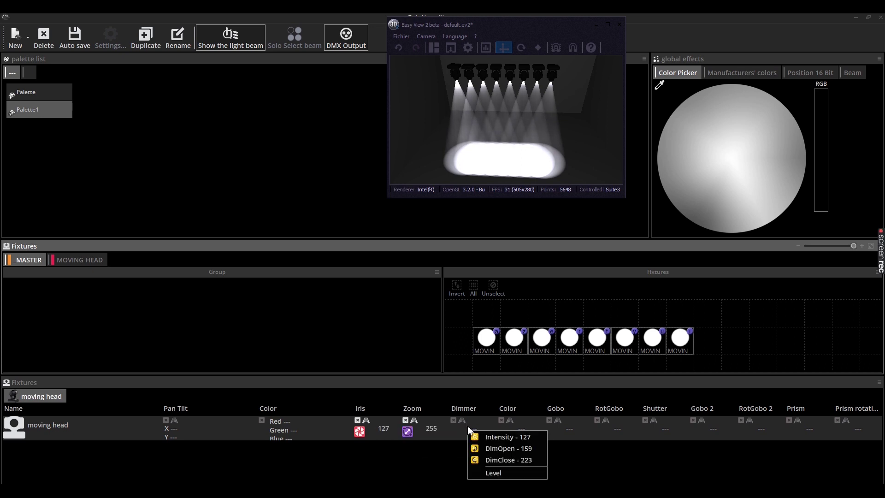
left_click(498, 439)
left_click(519, 427)
left_click(564, 328)
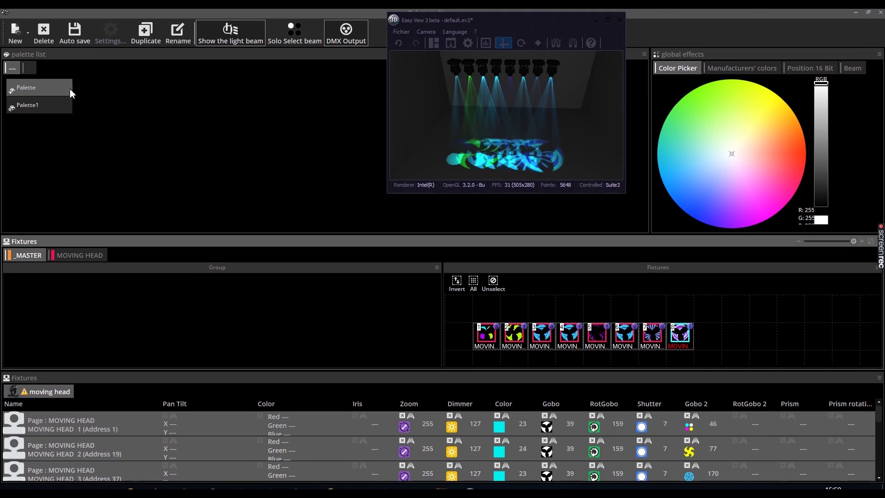
Create a new generic palette named Palette2 and set its color to yellow with Red 255, Green 247 and Blue 21
left_click(17, 36)
left_click(32, 53)
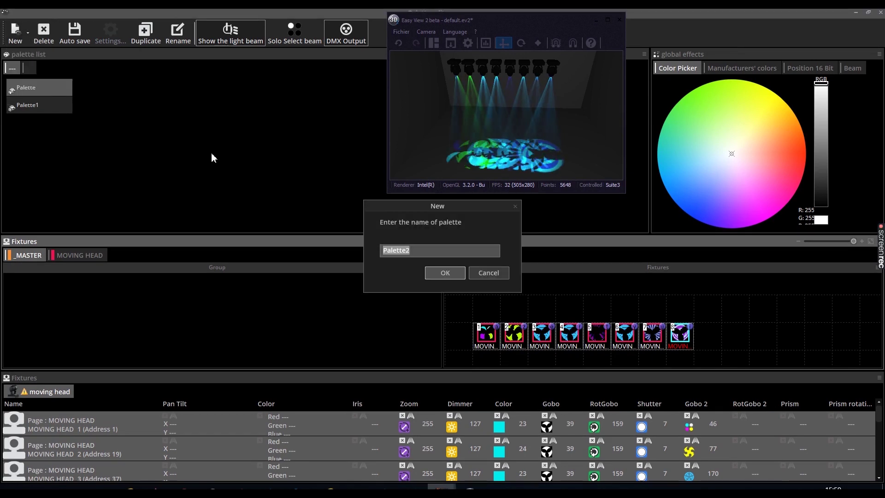
left_click(445, 273)
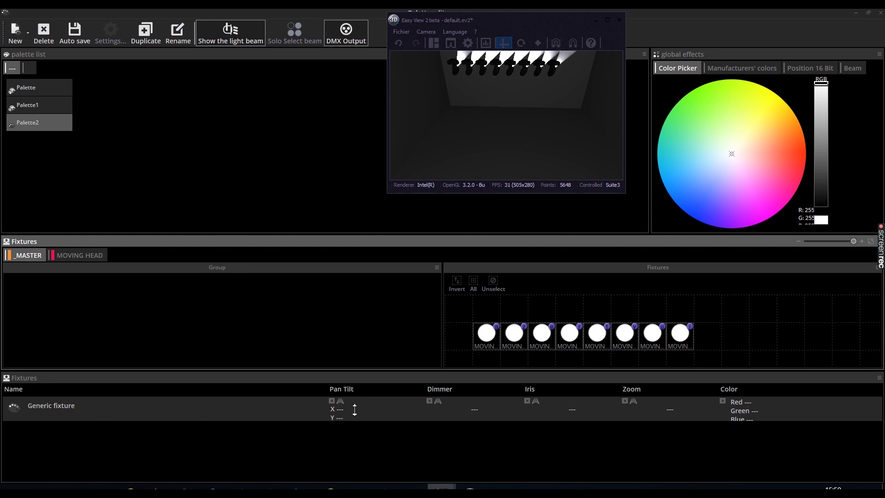
left_click(796, 168)
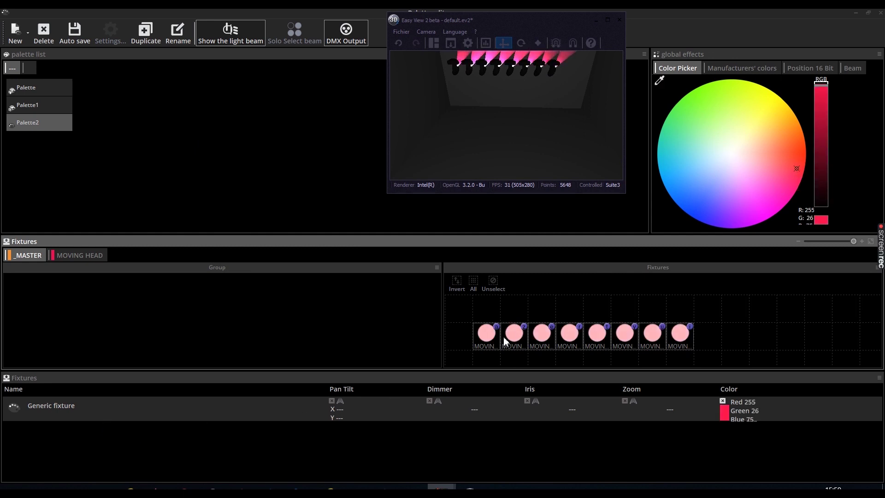
left_click(777, 104)
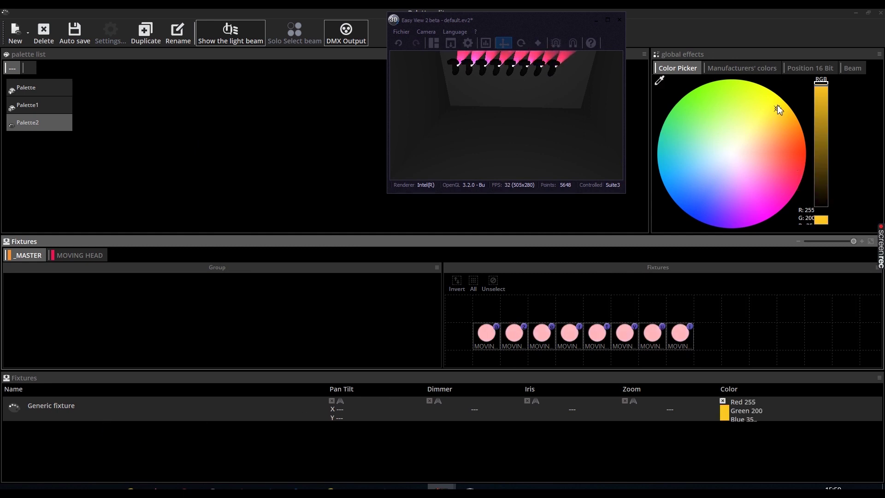
Review the manufacturers' colors, 16-bit position and beam options among the global effects
left_click(764, 69)
left_click(810, 67)
left_click(852, 69)
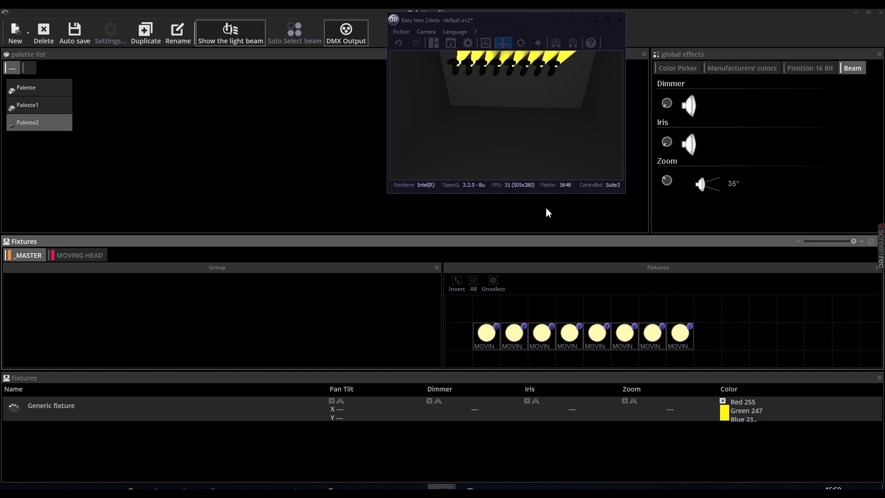
mouse_move(662, 109)
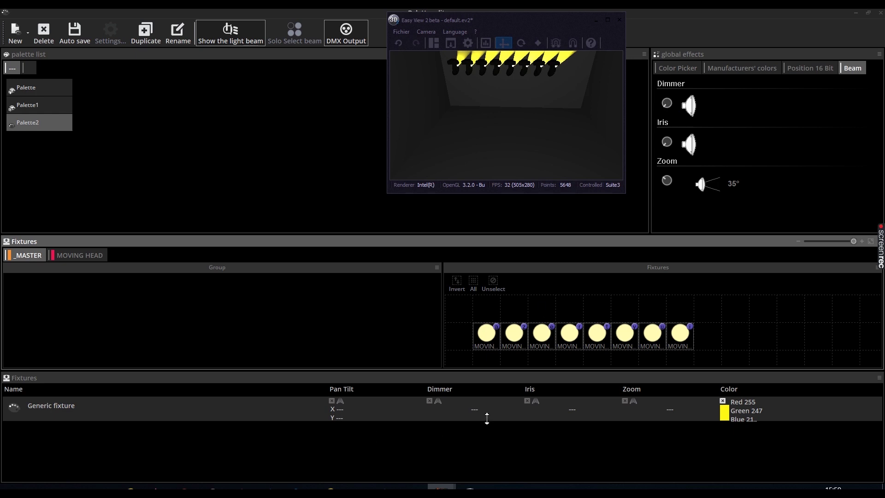
Shape the generic fixture's Pan and Tilt curves into mirrored rising diagonals by raising each curve's right end point
left_click(341, 403)
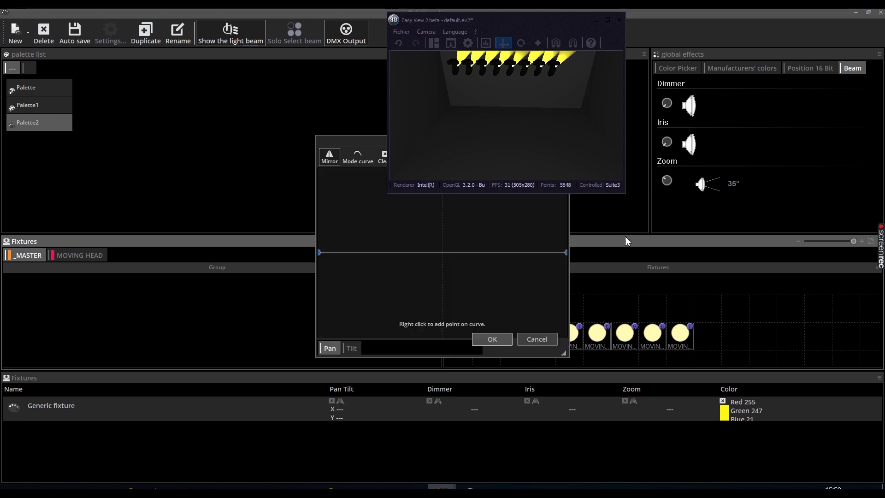
left_click_drag(565, 254, 567, 206)
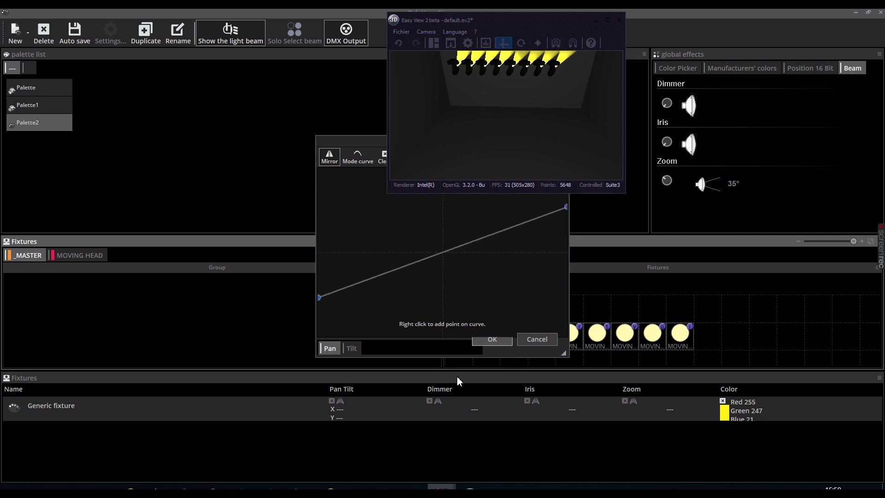
left_click(352, 349)
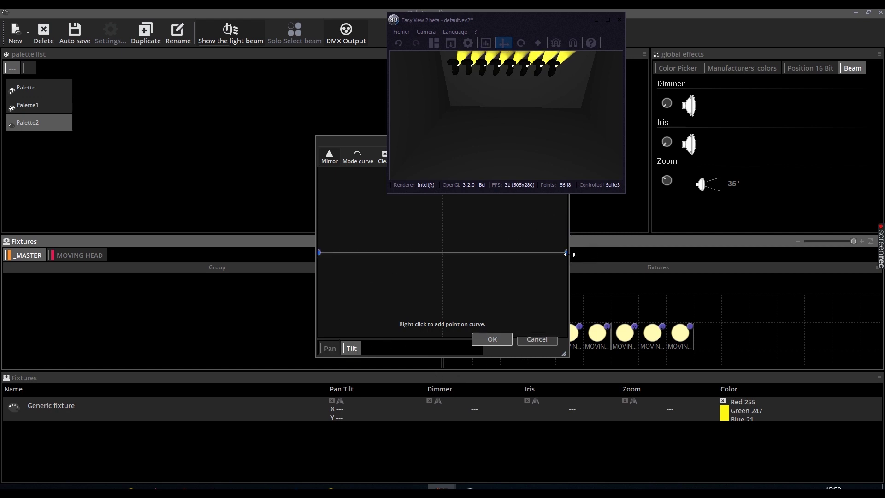
left_click_drag(569, 254, 569, 208)
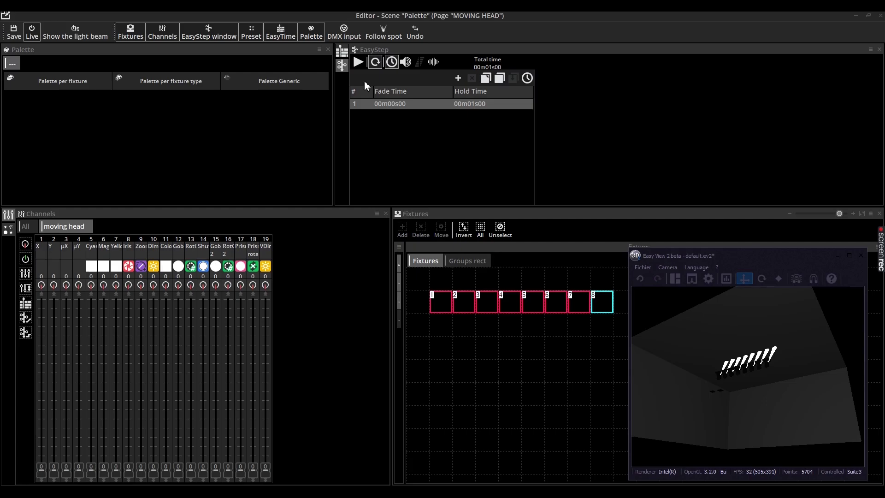
Hide and redisplay the scene editor's palettes, and apply Palette Generic to the color channels of all eight moving heads
left_click(310, 33)
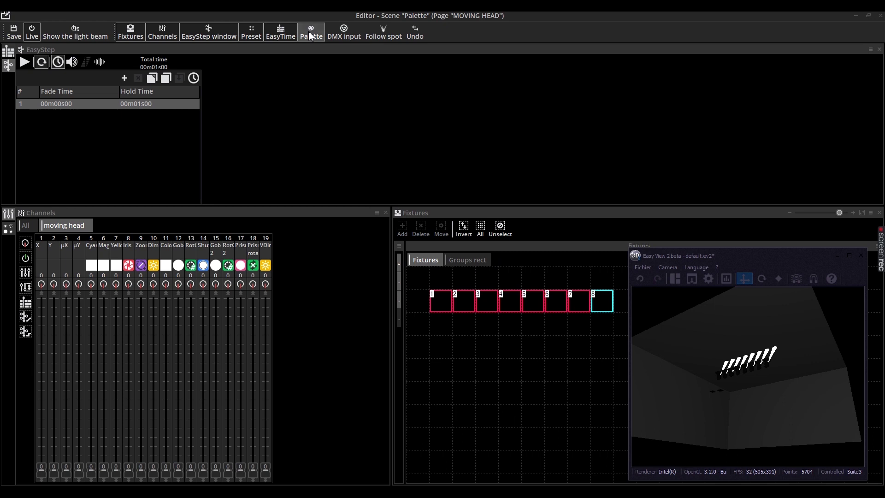
left_click(309, 35)
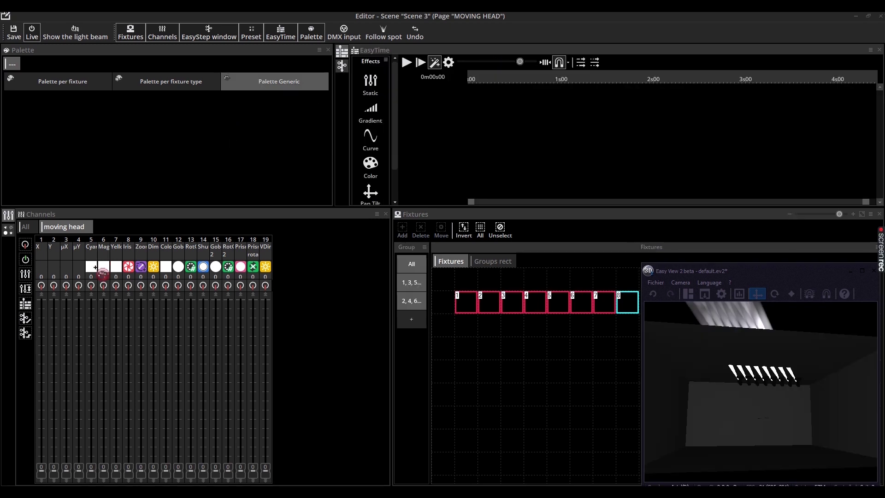
scroll(116, 285, "up", 10)
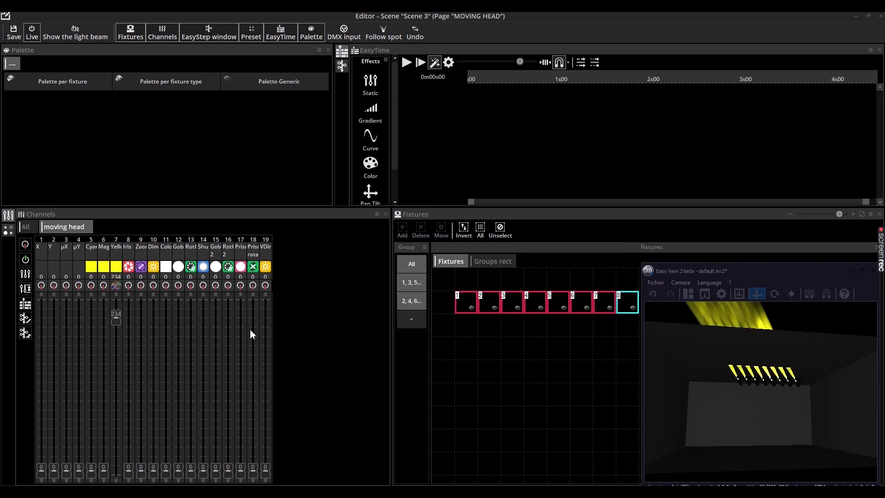
Apply Palette Generic to the Magenta and Dimmer channels of the selected moving heads in Scene 3
left_click(286, 86)
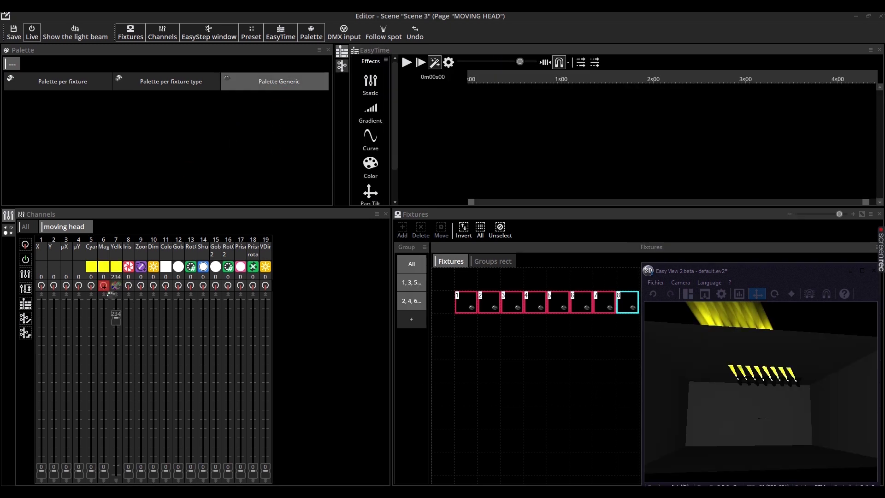
scroll(104, 286, "up", 1)
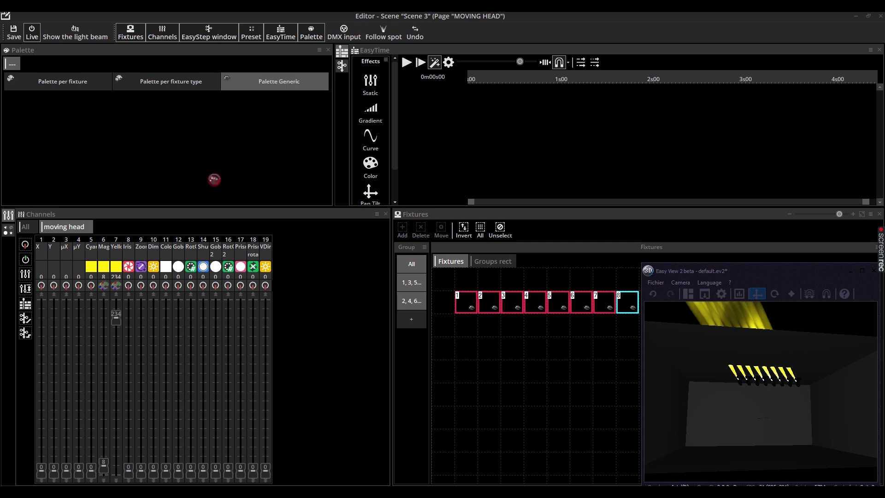
left_click(154, 286)
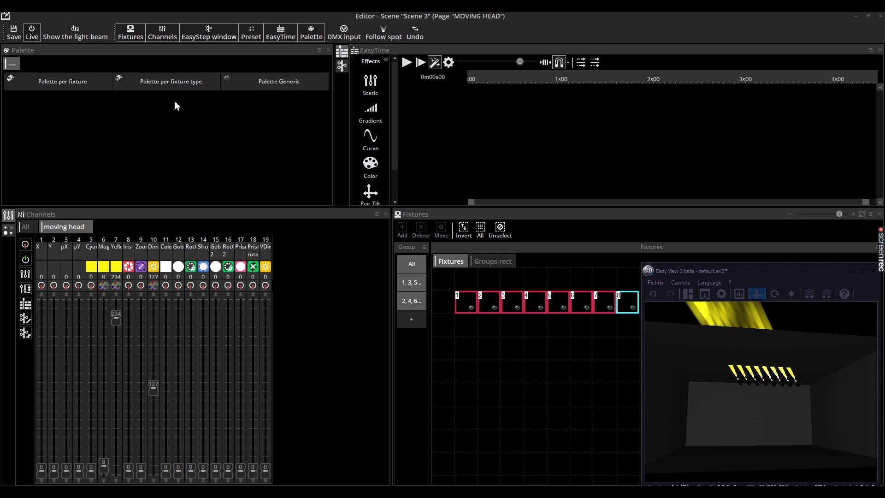
left_click(253, 112)
left_click(166, 286)
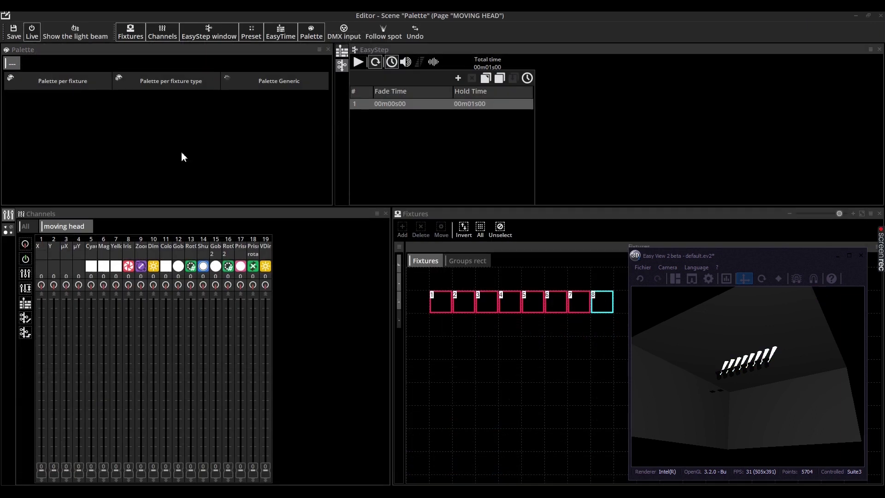
Place Palette Generic on the color track of Moving Head 1 in Scene 1's EasyTime timeline
left_click(70, 87)
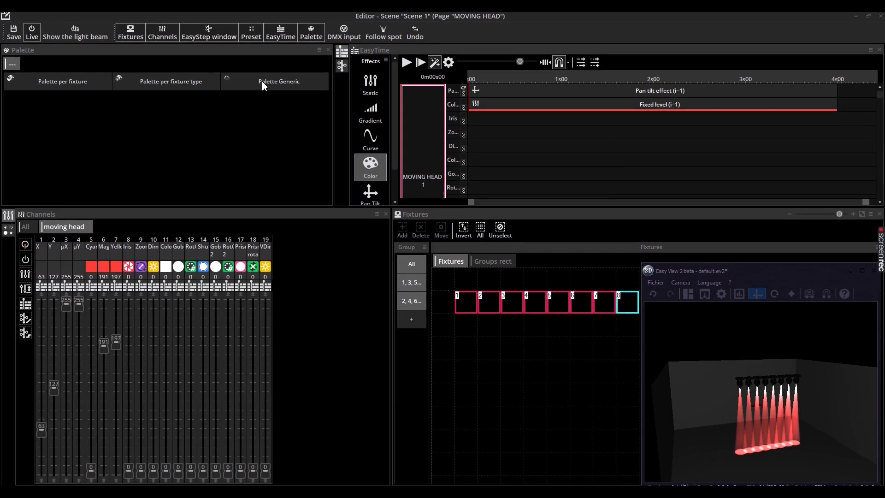
left_click(295, 83)
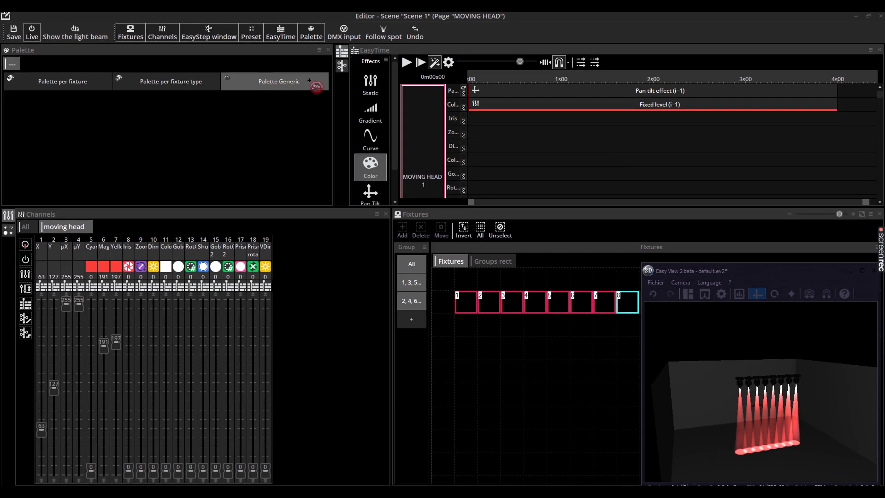
left_click_drag(505, 109, 498, 103)
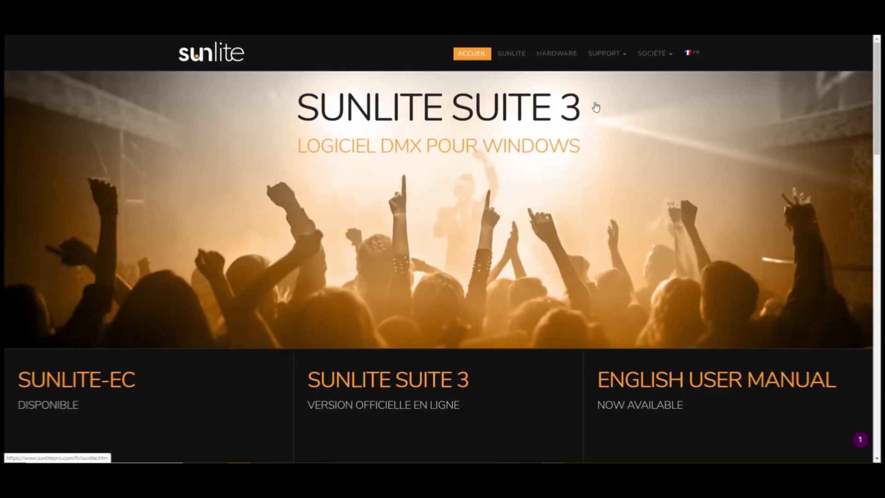
On the Sunlite website, open the Sunlite Suite 3 Manual English from the support downloads and find the Palette Types (advanced) section
left_click(613, 55)
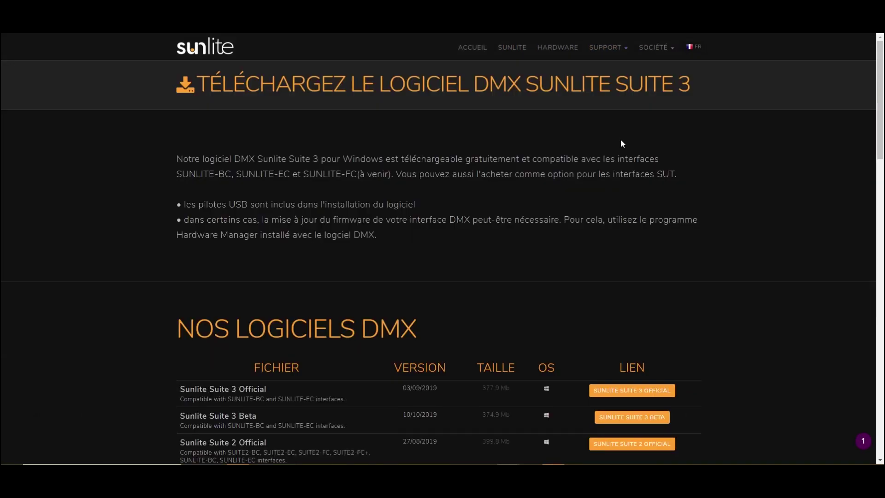
scroll(621, 144, "down", 14)
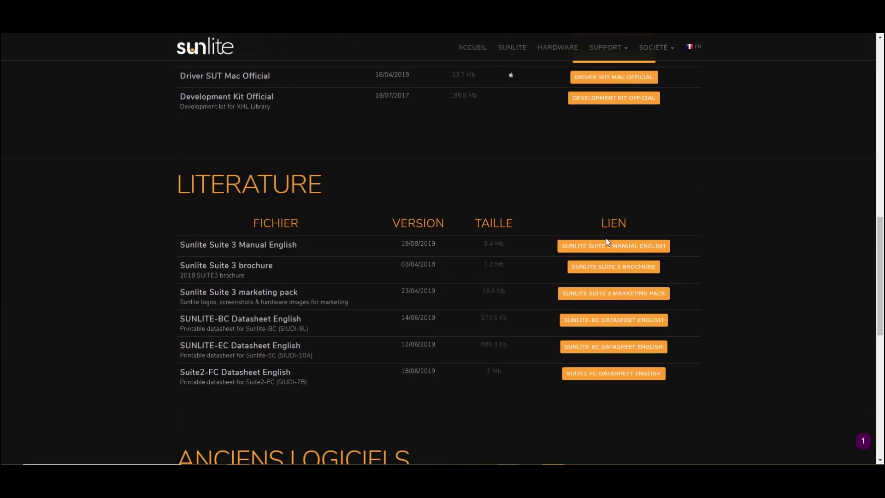
left_click(606, 252)
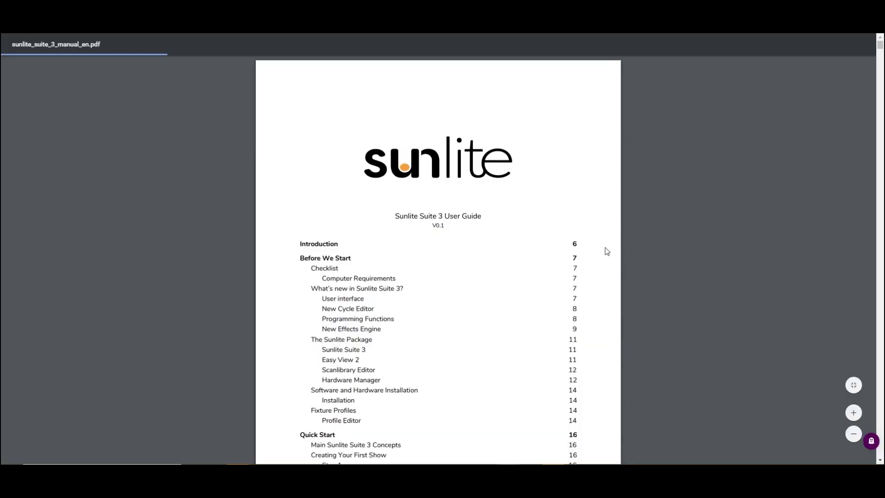
scroll(596, 265, "down", 10)
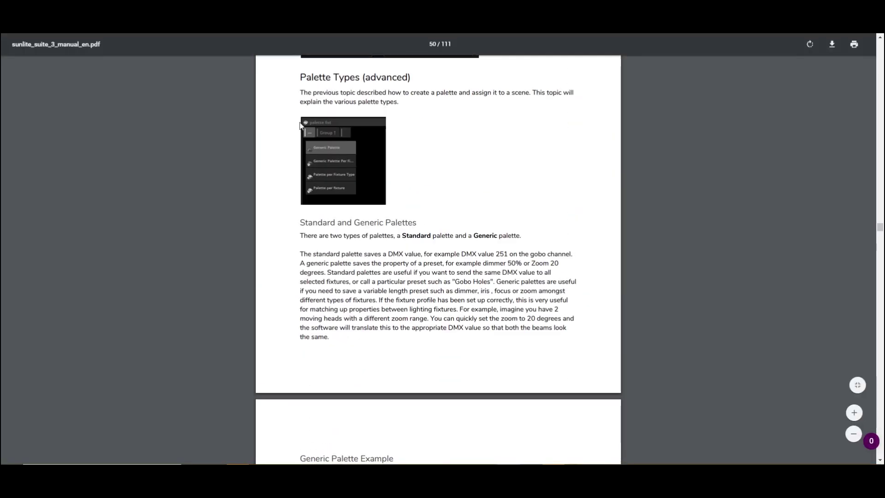